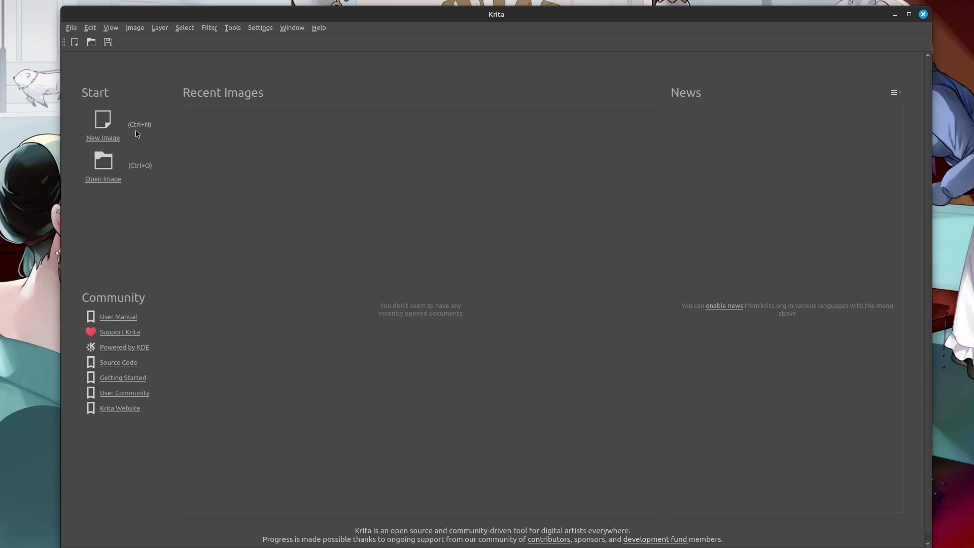
pyautogui.click(110, 145)
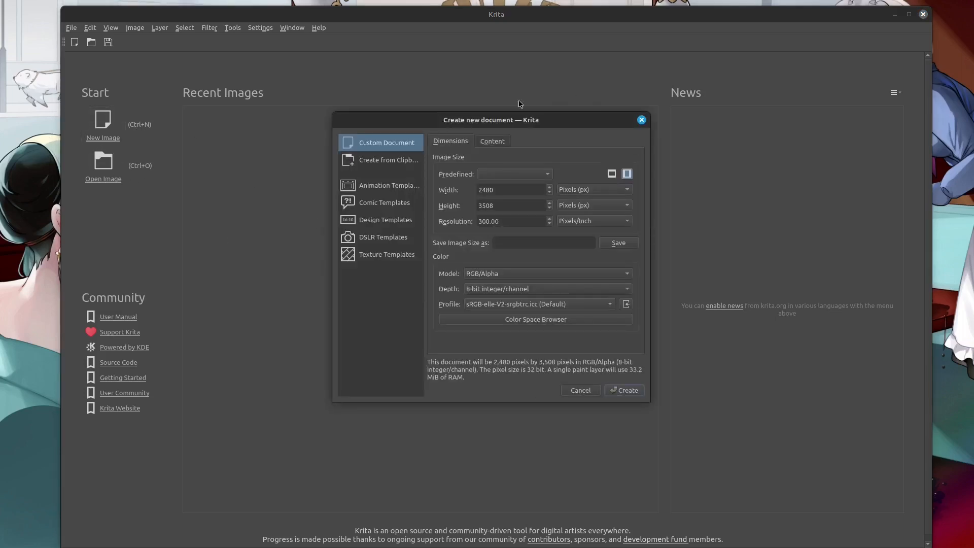
pyautogui.click(641, 121)
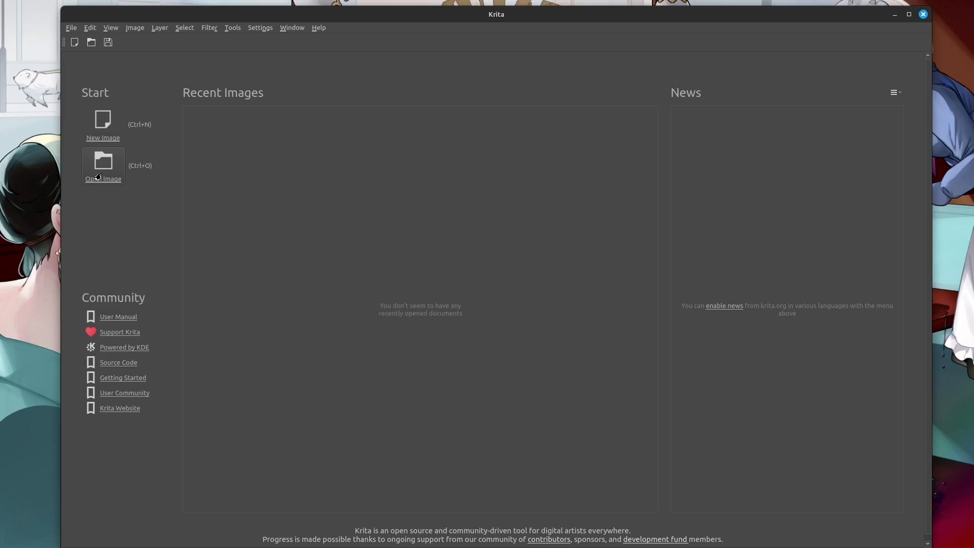
pyautogui.click(95, 122)
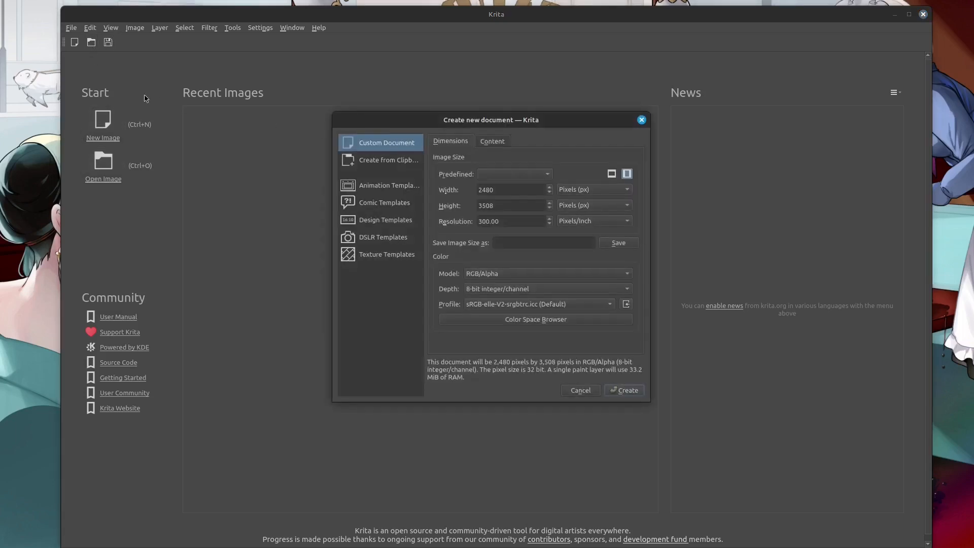
pyautogui.click(76, 32)
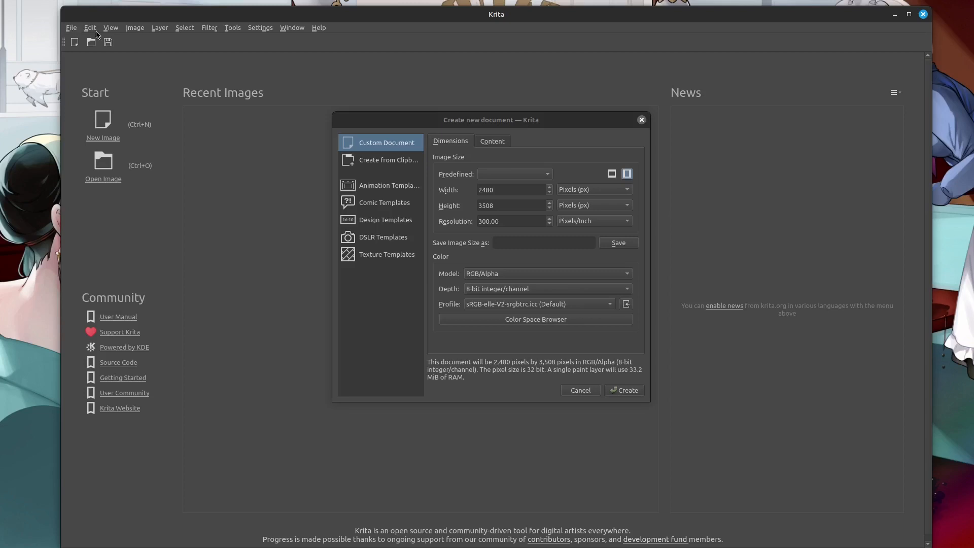
pyautogui.click(641, 120)
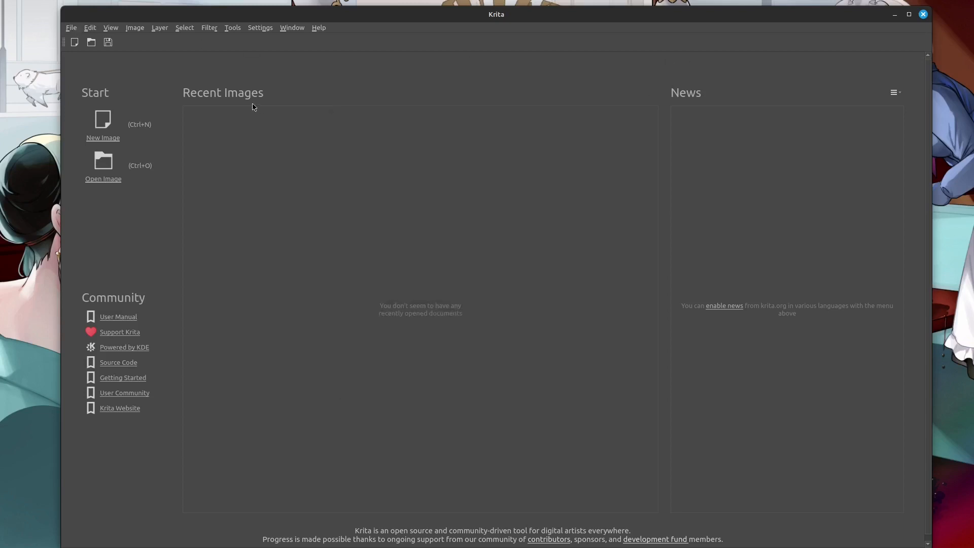
# Step: Create a new RGB/Alpha 8-bit document of 2480 by 3508 pixels at 300 pixels per inch
pyautogui.click(74, 32)
pyautogui.click(92, 39)
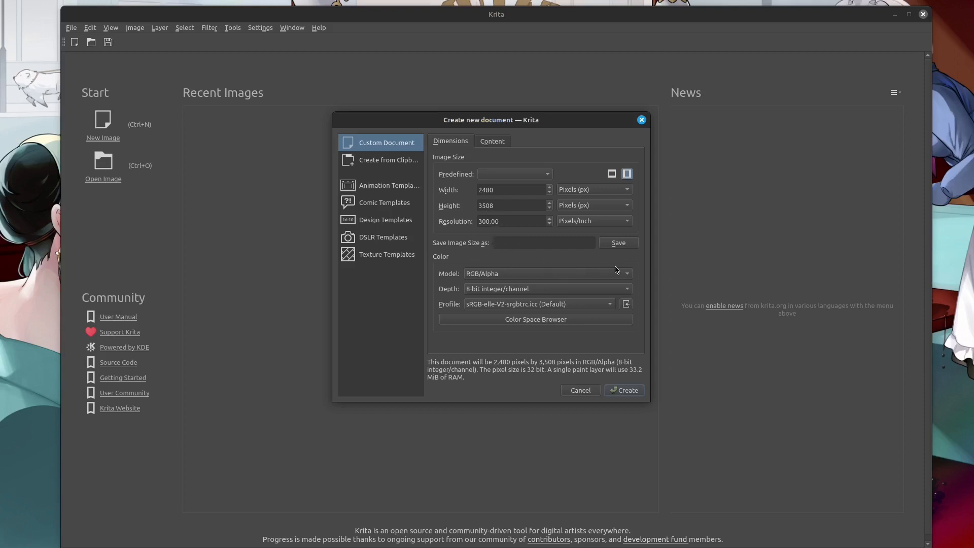
pyautogui.click(522, 173)
pyautogui.click(524, 217)
pyautogui.click(627, 390)
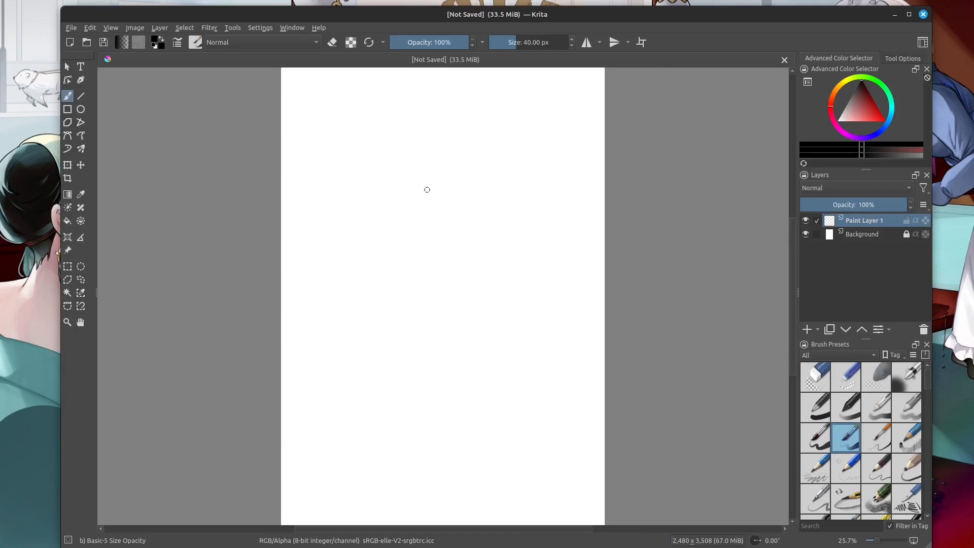
# Step: Paint a few black test strokes on the blank canvas and undo them
pyautogui.moveTo(427, 189)
pyautogui.mouseDown()
pyautogui.moveTo(404, 228)
pyautogui.moveTo(461, 231)
pyautogui.moveTo(441, 246)
pyautogui.mouseUp()
pyautogui.moveTo(400, 168)
pyautogui.mouseDown()
pyautogui.moveTo(444, 195)
pyautogui.moveTo(495, 158)
pyautogui.mouseUp()
pyautogui.hotkey('ctrl', 'z')
pyautogui.hotkey('ctrl', 'z')
pyautogui.moveTo(423, 269)
pyautogui.mouseDown()
pyautogui.moveTo(437, 245)
pyautogui.moveTo(445, 263)
pyautogui.moveTo(473, 236)
pyautogui.moveTo(478, 270)
pyautogui.moveTo(488, 279)
pyautogui.moveTo(520, 279)
pyautogui.mouseUp()
pyautogui.hotkey('ctrl', 'z')
pyautogui.click(80, 98)
pyautogui.click(67, 99)
pyautogui.click(80, 135)
pyautogui.press('b')
# Step: Look through the available brush presets and the brush settings editor
pyautogui.scroll(-2, 874, 420)
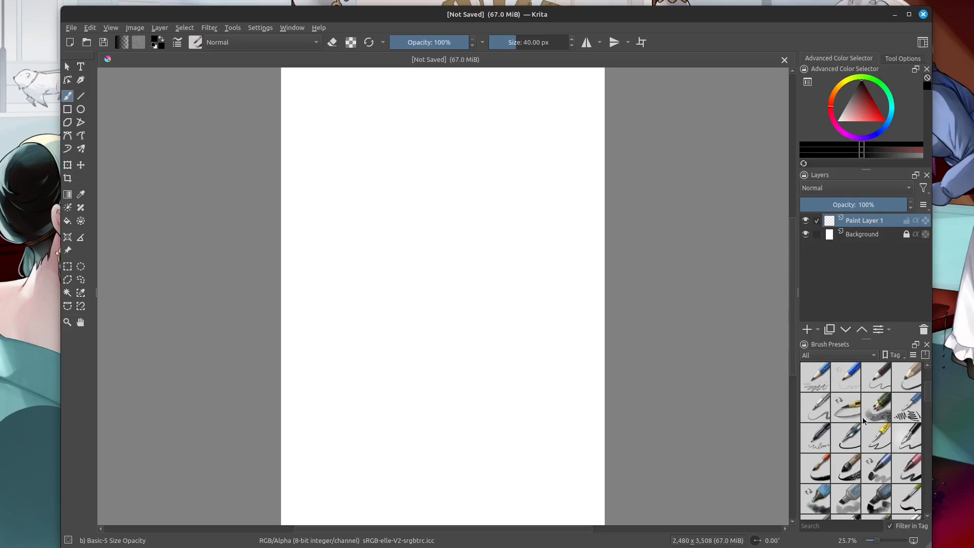
pyautogui.scroll(-2, 855, 421)
pyautogui.scroll(-3, 846, 386)
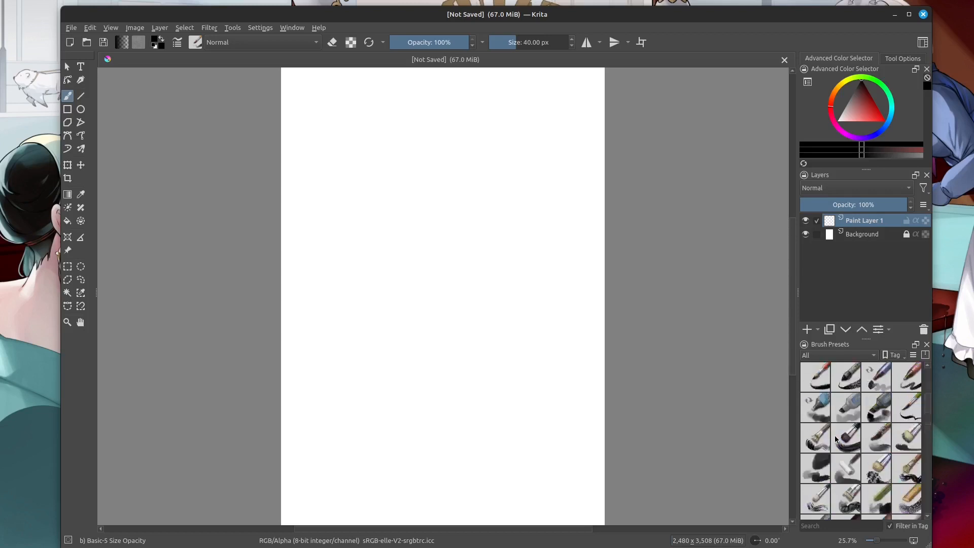
pyautogui.scroll(3, 843, 382)
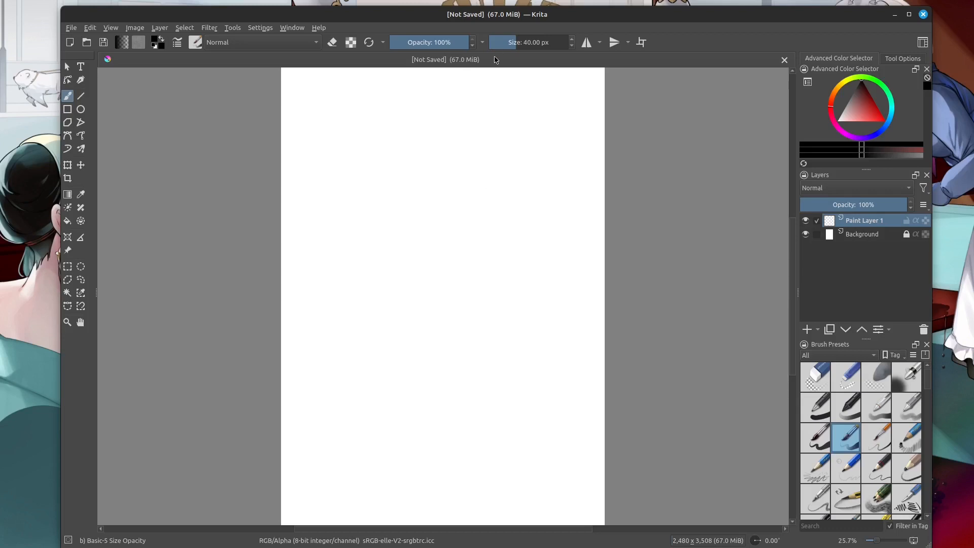
pyautogui.press('F6')
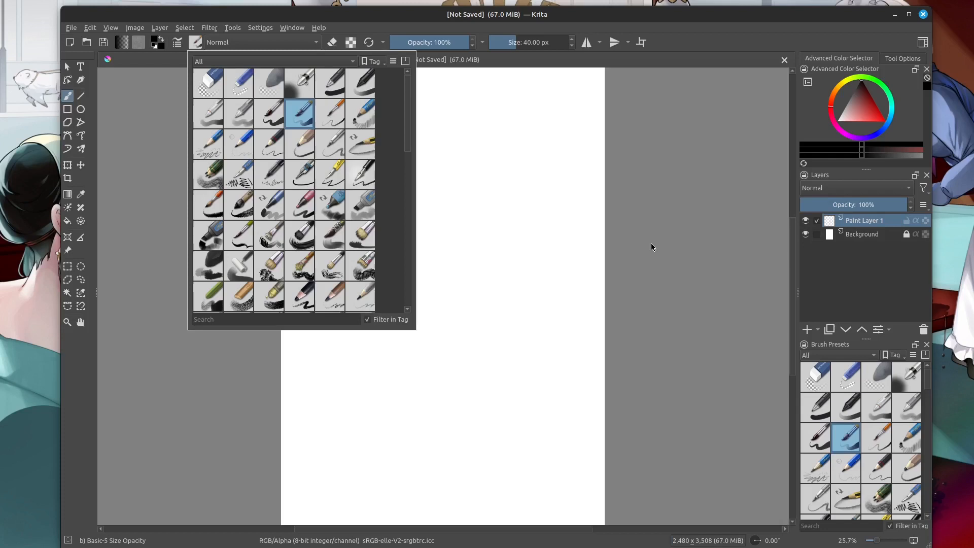
pyautogui.press('Escape')
pyautogui.press('F5')
pyautogui.moveTo(539, 190); pyautogui.dragTo(511, 86)
pyautogui.press('F5')
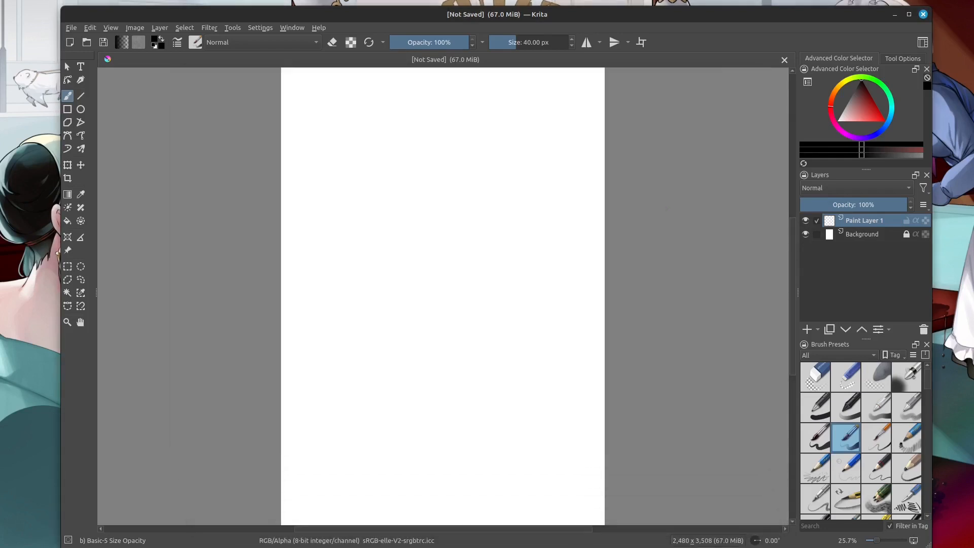
# Step: Choose the Basic-2 Opacity brush preset and paint a dark wavy line and overlapping loops in the upper middle of the page
pyautogui.click(849, 410)
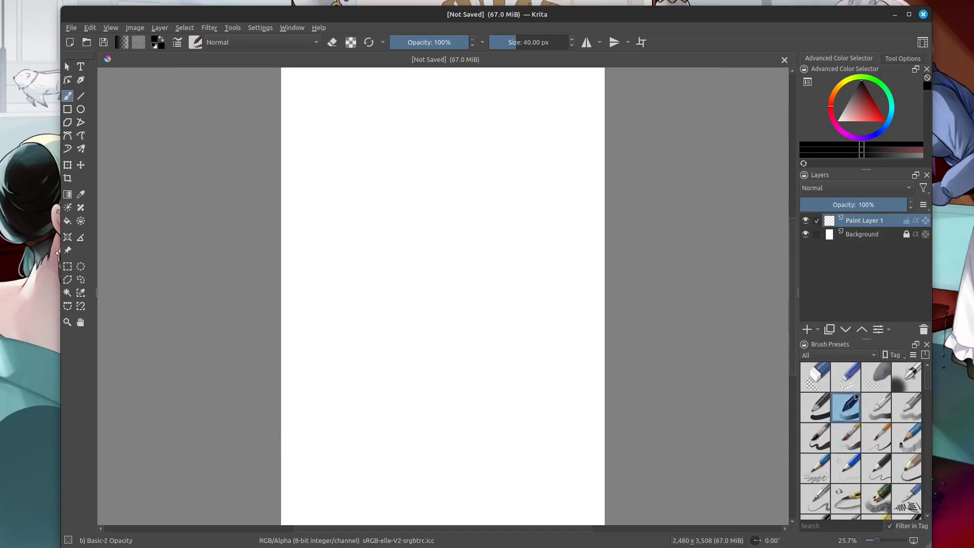
pyautogui.moveTo(374, 253)
pyautogui.mouseDown()
pyautogui.moveTo(474, 248)
pyautogui.moveTo(465, 192)
pyautogui.moveTo(475, 275)
pyautogui.moveTo(469, 180)
pyautogui.moveTo(488, 269)
pyautogui.moveTo(458, 192)
pyautogui.moveTo(469, 265)
pyautogui.mouseUp()
# Step: Pick a muted red foreground color and paint overlapping pointed loops beside the dark ones
pyautogui.moveTo(866, 101); pyautogui.dragTo(863, 111)
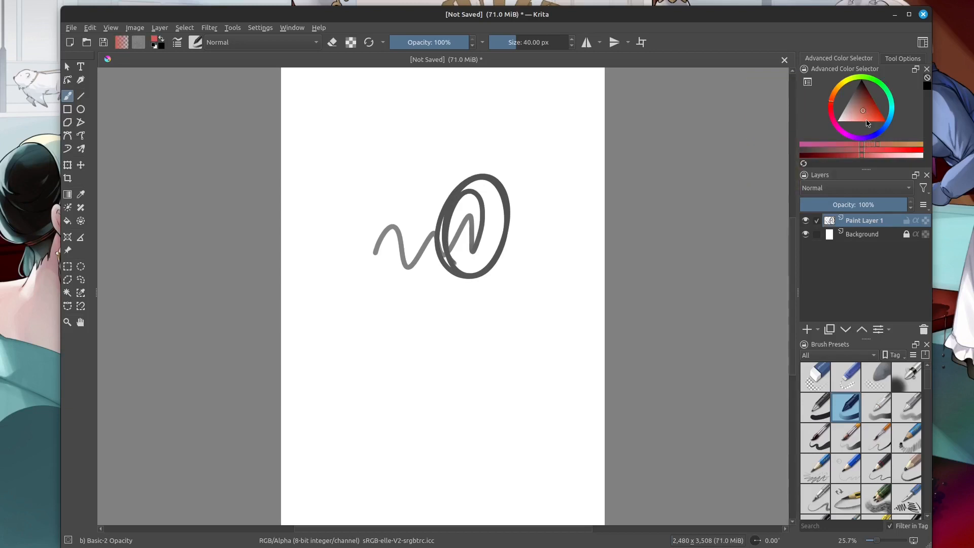
pyautogui.click(870, 122)
pyautogui.moveTo(868, 118); pyautogui.dragTo(862, 106)
pyautogui.moveTo(494, 282)
pyautogui.mouseDown()
pyautogui.moveTo(540, 254)
pyautogui.moveTo(550, 233)
pyautogui.moveTo(512, 300)
pyautogui.moveTo(556, 276)
pyautogui.mouseUp()
pyautogui.moveTo(518, 247)
pyautogui.mouseDown()
pyautogui.moveTo(510, 231)
pyautogui.moveTo(533, 256)
pyautogui.mouseUp()
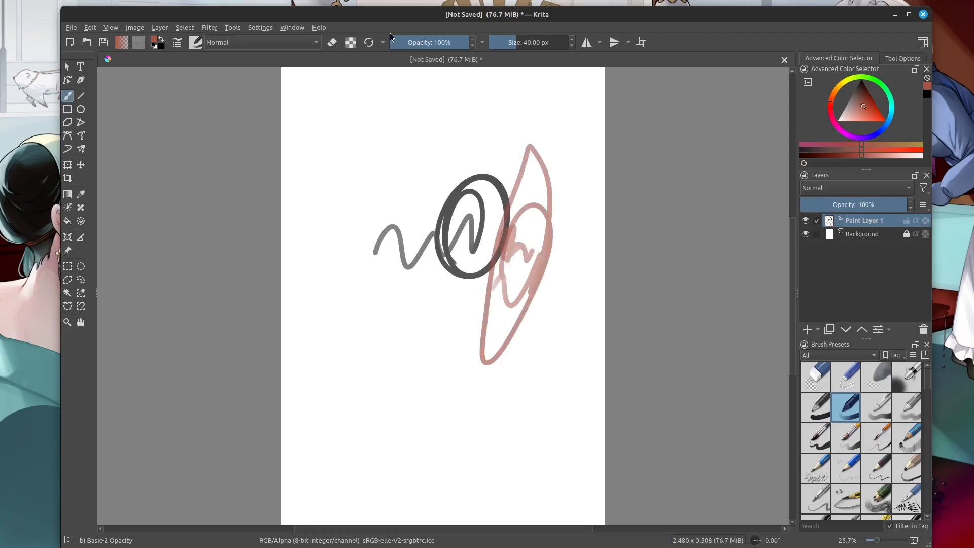
# Step: Partly erase the overlapping loops in eraser mode, and return to painting mode to add a red wavy line above the dark one
pyautogui.click(337, 44)
pyautogui.press('e')
pyautogui.moveTo(477, 176)
pyautogui.mouseDown()
pyautogui.moveTo(496, 188)
pyautogui.moveTo(527, 286)
pyautogui.moveTo(512, 330)
pyautogui.moveTo(551, 205)
pyautogui.moveTo(544, 167)
pyautogui.moveTo(530, 205)
pyautogui.moveTo(478, 274)
pyautogui.moveTo(454, 252)
pyautogui.mouseUp()
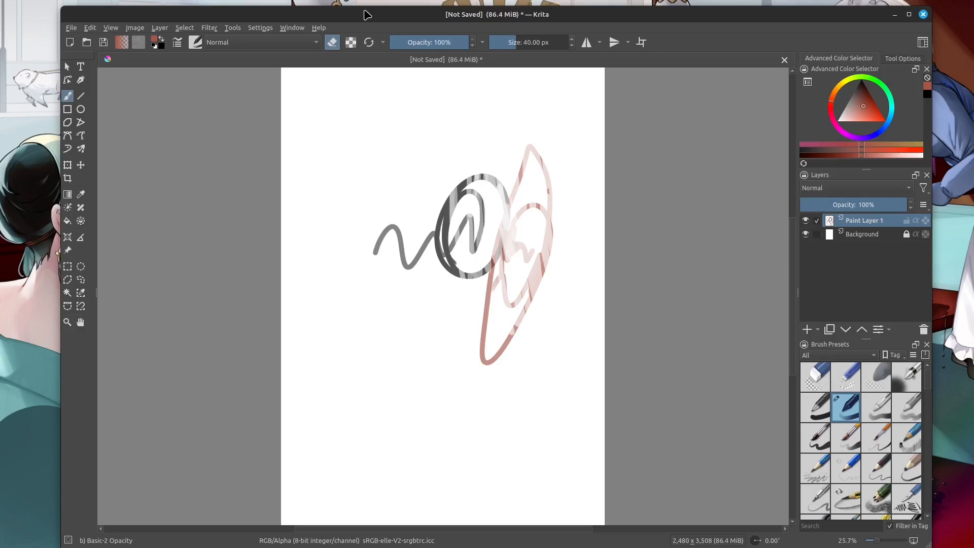
pyautogui.press('e')
pyautogui.moveTo(361, 193)
pyautogui.mouseDown()
pyautogui.moveTo(402, 196)
pyautogui.moveTo(452, 173)
pyautogui.moveTo(475, 148)
pyautogui.mouseUp()
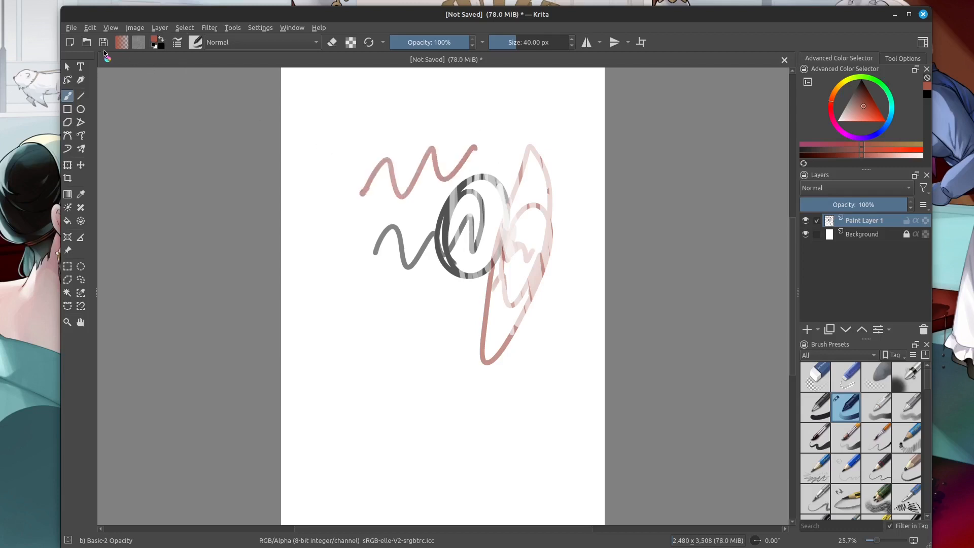
# Step: Try to save the drawing in the Pictures folder as a Krita document named "this is an image"
pyautogui.click(72, 29)
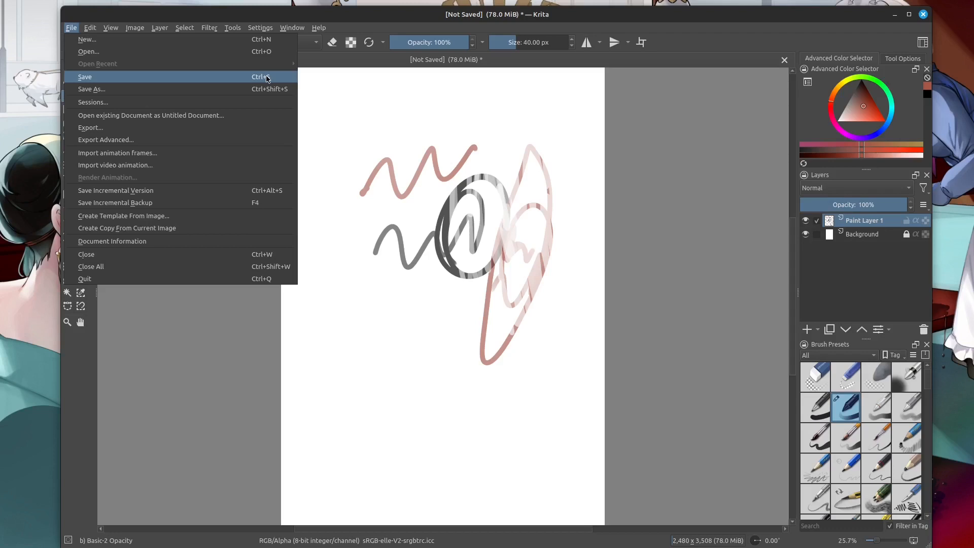
pyautogui.click(266, 76)
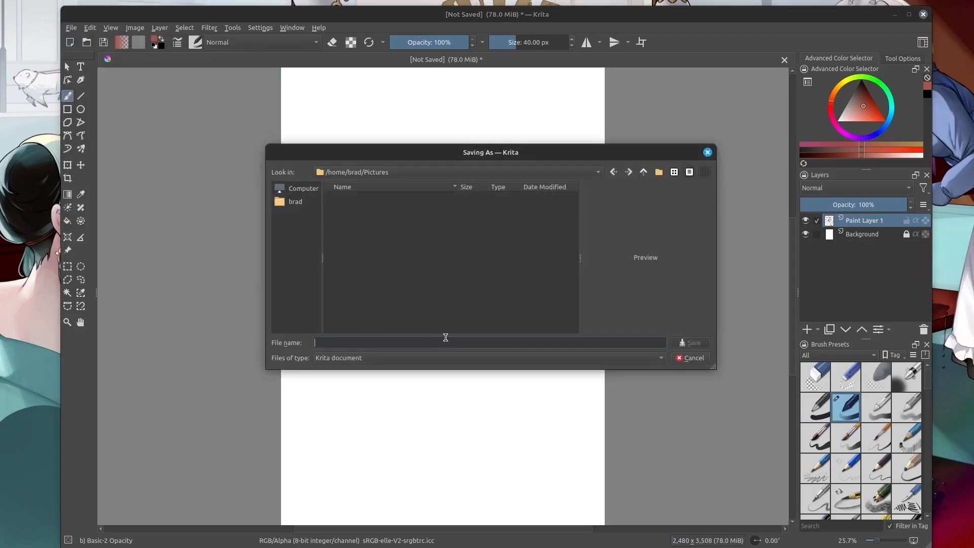
pyautogui.write('this is an image')
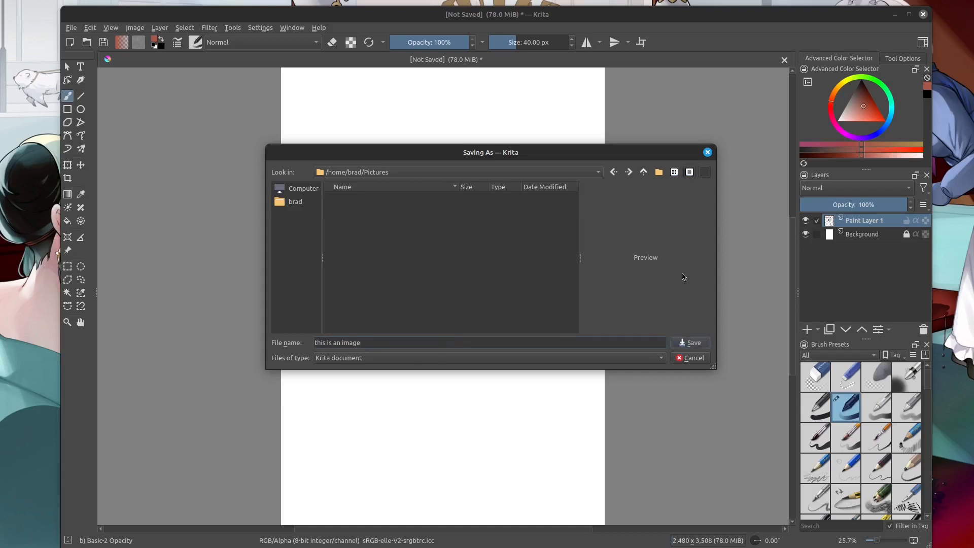
pyautogui.click(685, 343)
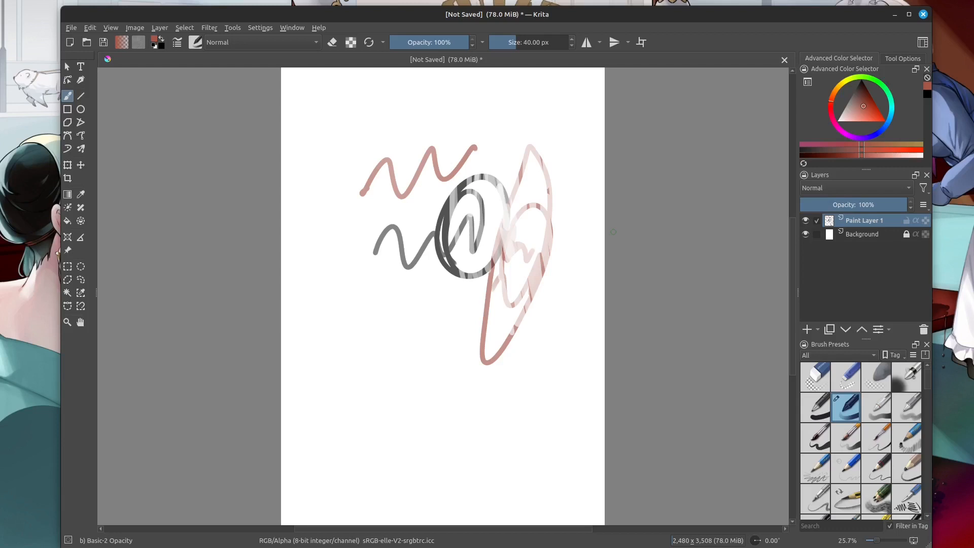
# Step: Start saving the drawing as a Krita document in the Pictures folder, entering ".kra" in the file name
pyautogui.hotkey('ctrl', 's')
pyautogui.write('.kra')
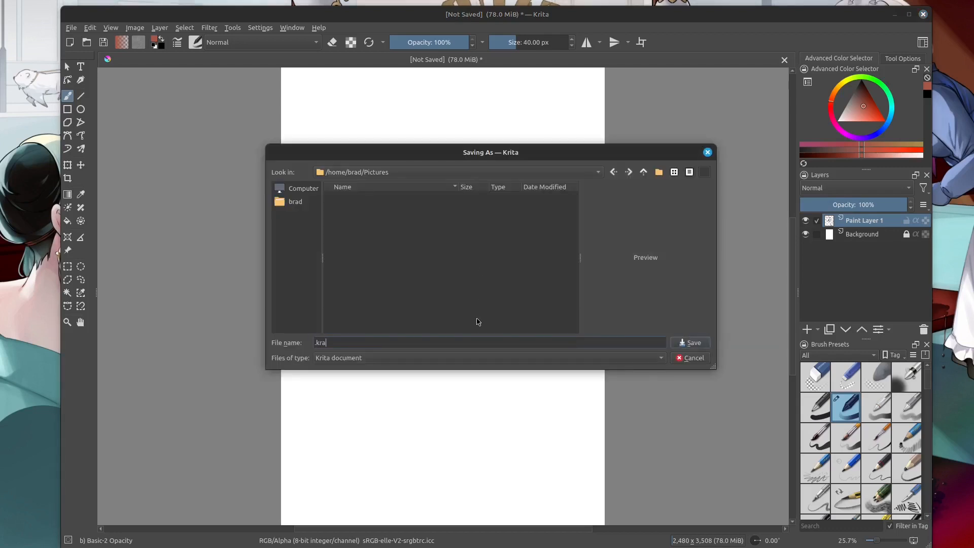